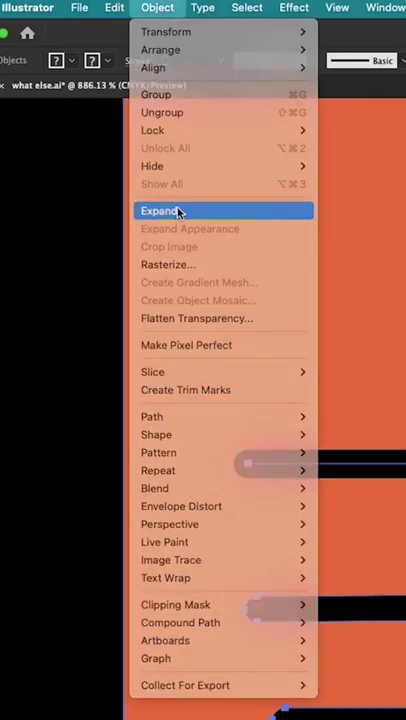
- Expand the desert artwork with both Fill and Stroke selected
left_click(160, 210)
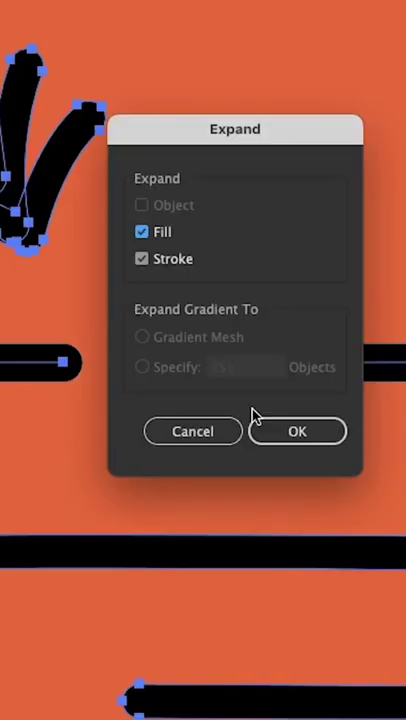
left_click(285, 431)
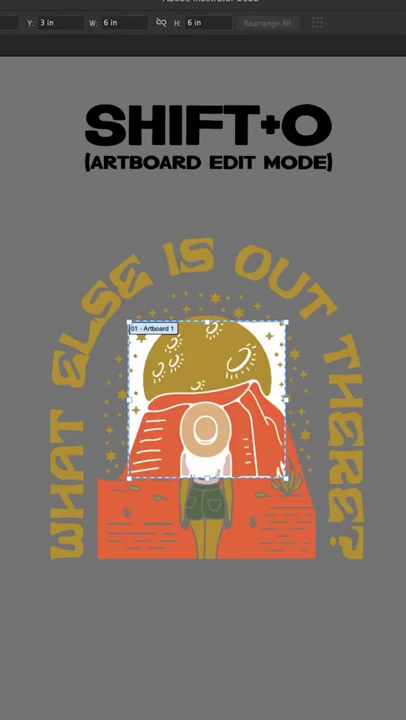
- Drag a new artboard rectangle around the whole 'What else is out there?' illustration
left_click_drag(36, 580, 378, 222)
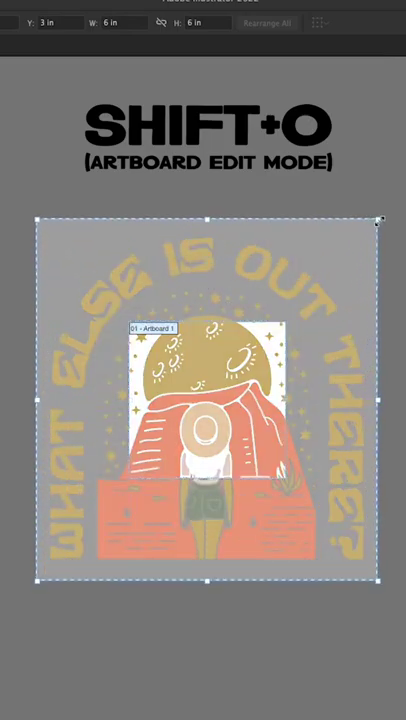